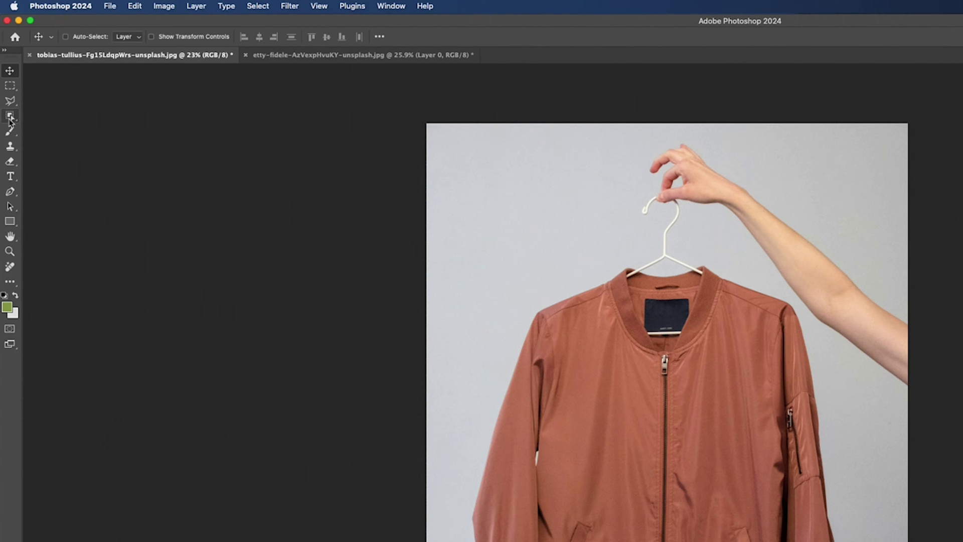
# Step: Select the hanging jacket as one object using the Object Selection Tool
pyautogui.moveTo(10, 115); pyautogui.dragTo(55, 111)
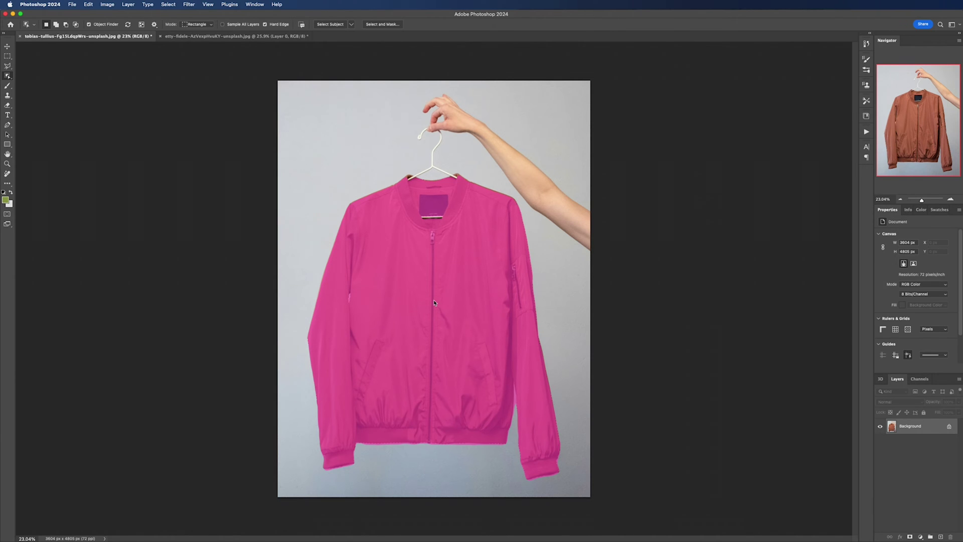
pyautogui.click(435, 302)
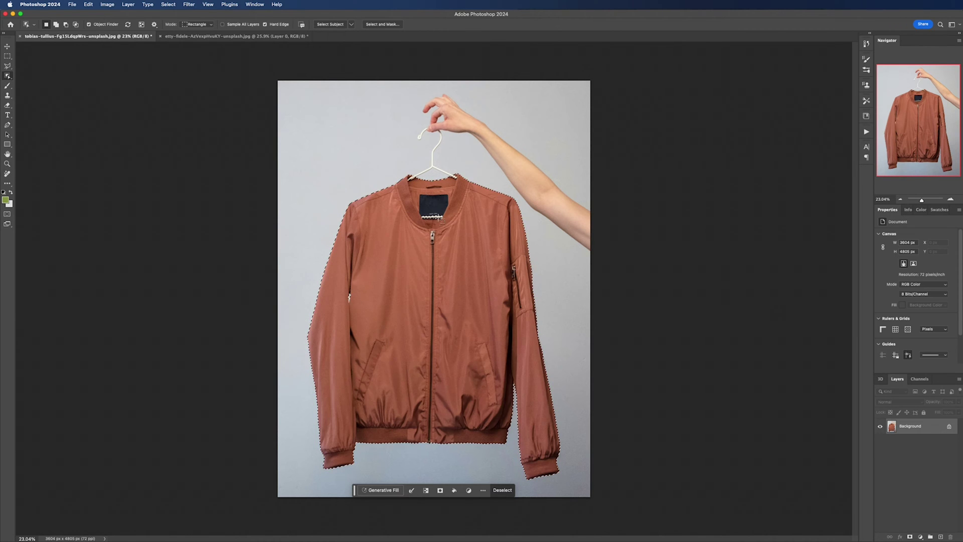
# Step: Add the collar label's white strip to the jacket selection, zooming in on the collar and back out
pyautogui.press('m')
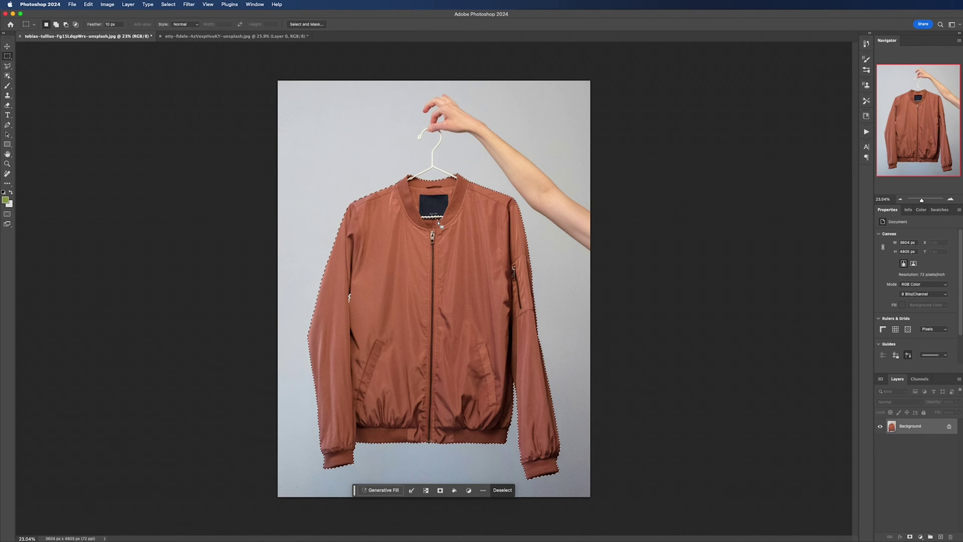
pyautogui.scroll(10, 438, 223)
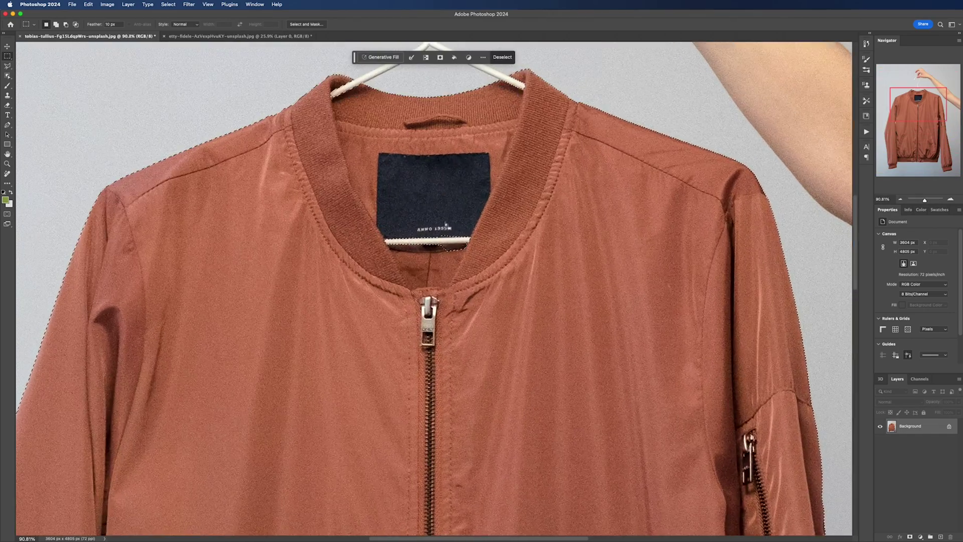
pyautogui.press('w')
pyautogui.scroll(5, 446, 224)
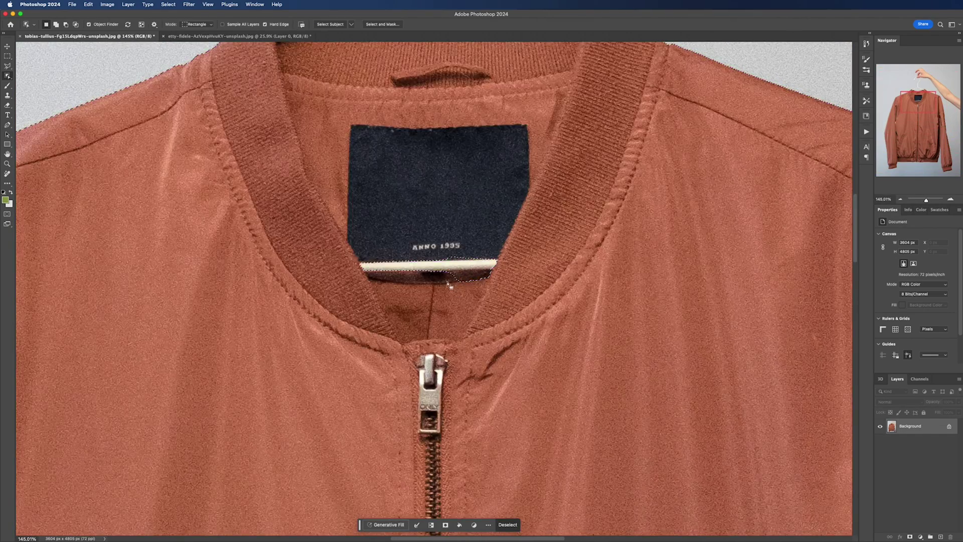
pyautogui.moveTo(451, 283)
pyautogui.mouseDown()
pyautogui.moveTo(503, 269)
pyautogui.moveTo(454, 248)
pyautogui.moveTo(477, 248)
pyautogui.moveTo(444, 252)
pyautogui.moveTo(442, 243)
pyautogui.moveTo(549, 240)
pyautogui.moveTo(537, 246)
pyautogui.mouseUp()
pyautogui.press('l')
pyautogui.scroll(3, 502, 267)
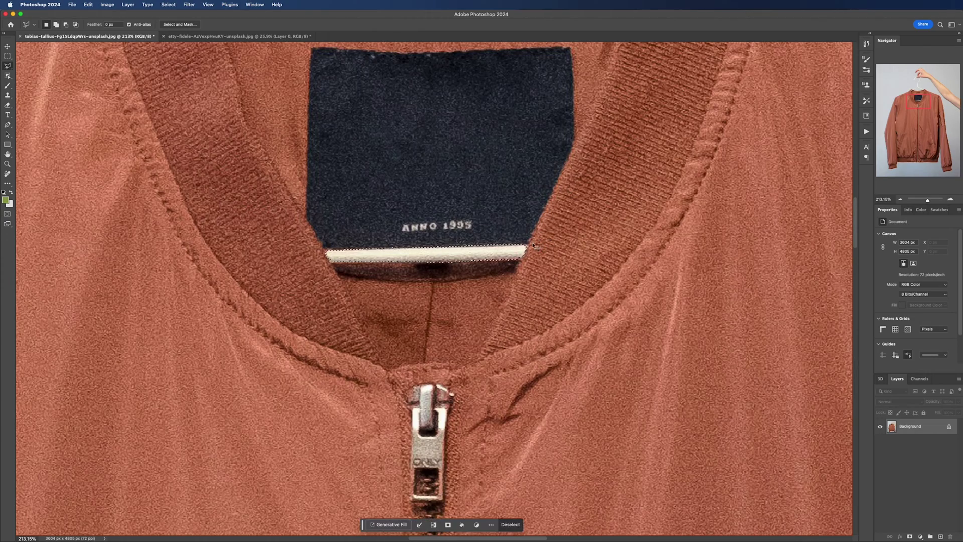
pyautogui.scroll(-5, 547, 254)
pyautogui.scroll(-3, 547, 253)
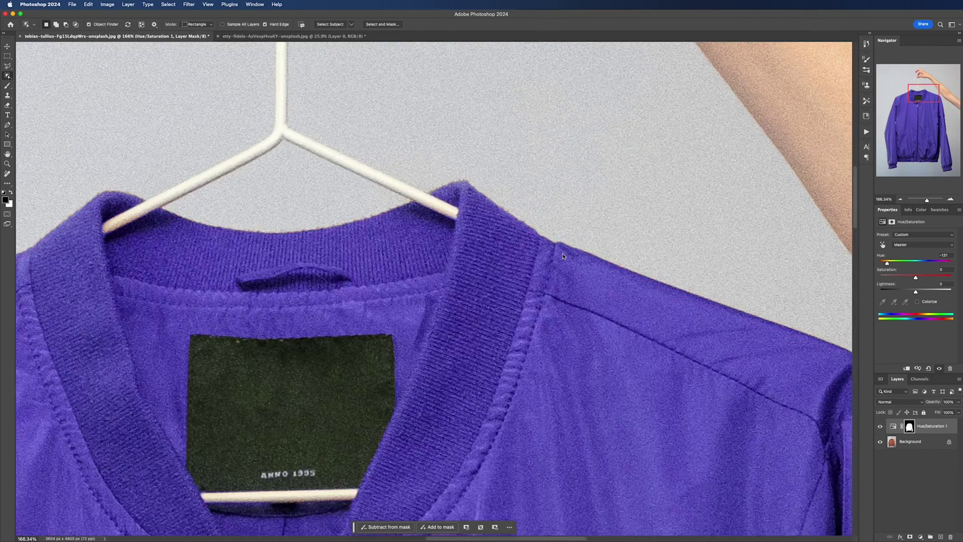
pyautogui.hscroll(2, 567, 256)
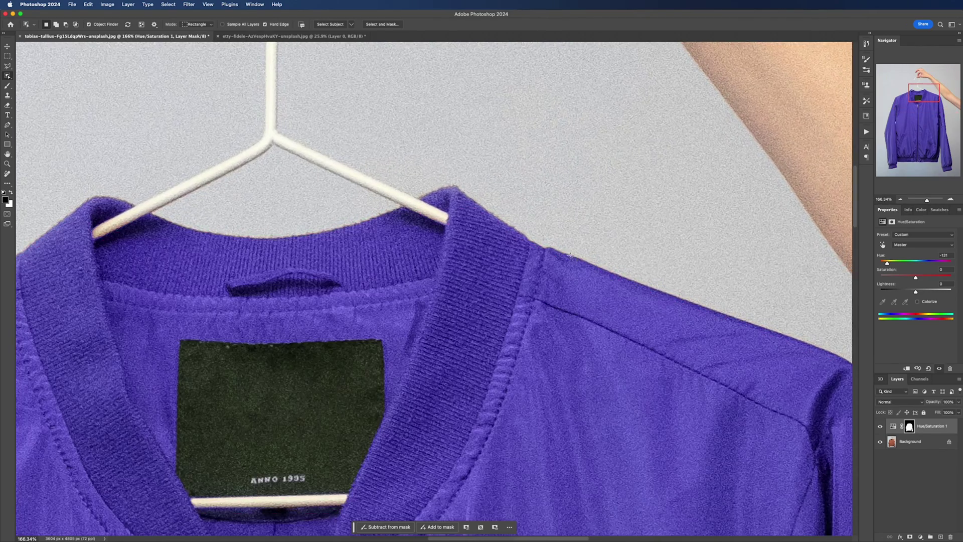
pyautogui.scroll(3, 571, 254)
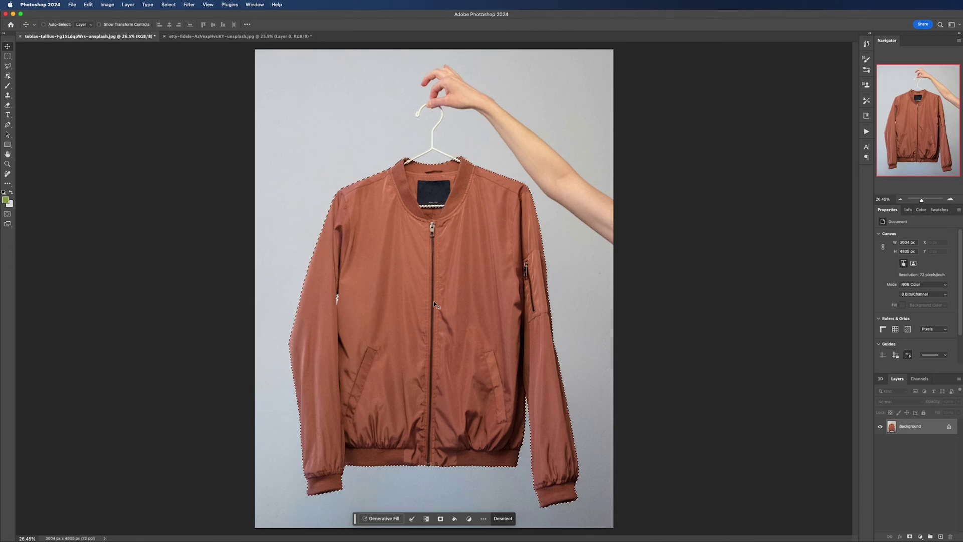
# Step: Expand the jacket selection by 2 pixels with Select > Modify > Expand
pyautogui.click(168, 4)
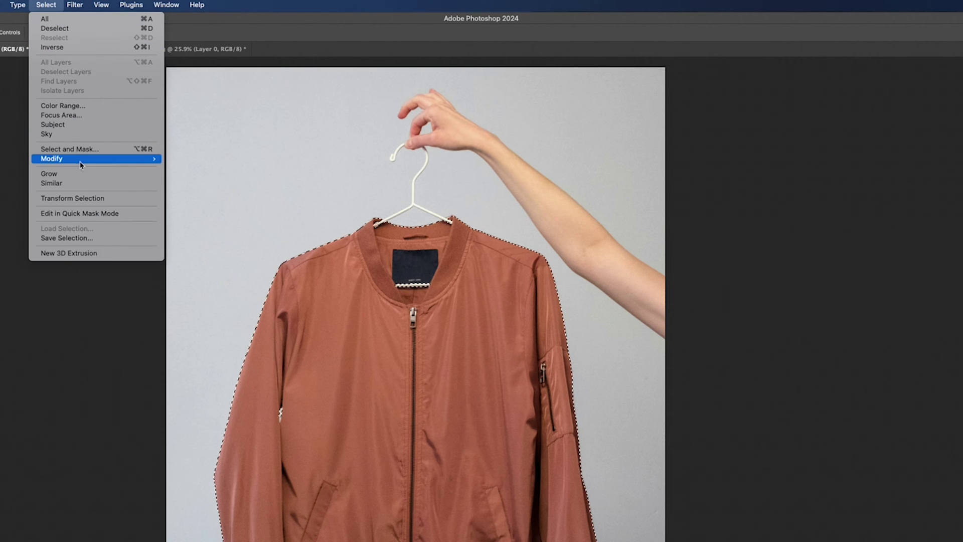
pyautogui.moveTo(80, 164)
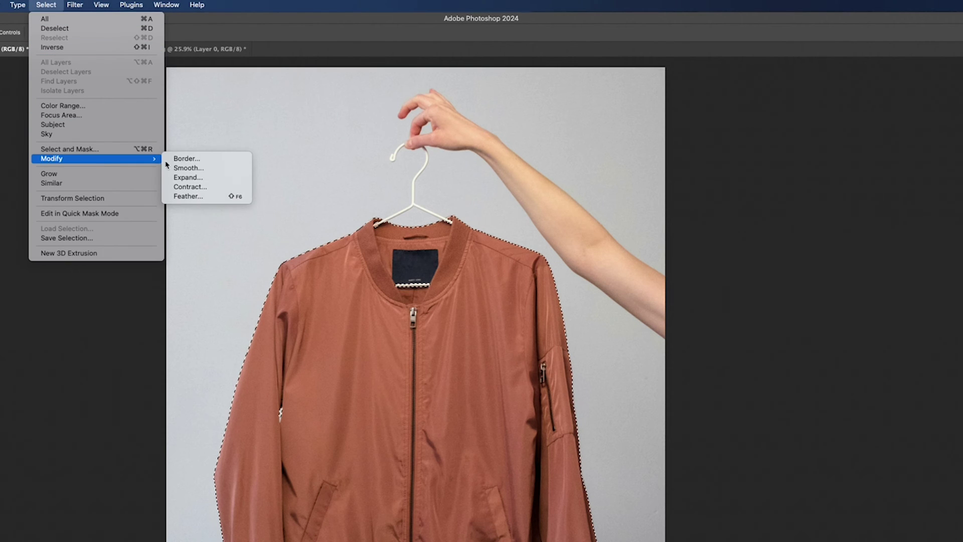
pyautogui.click(196, 178)
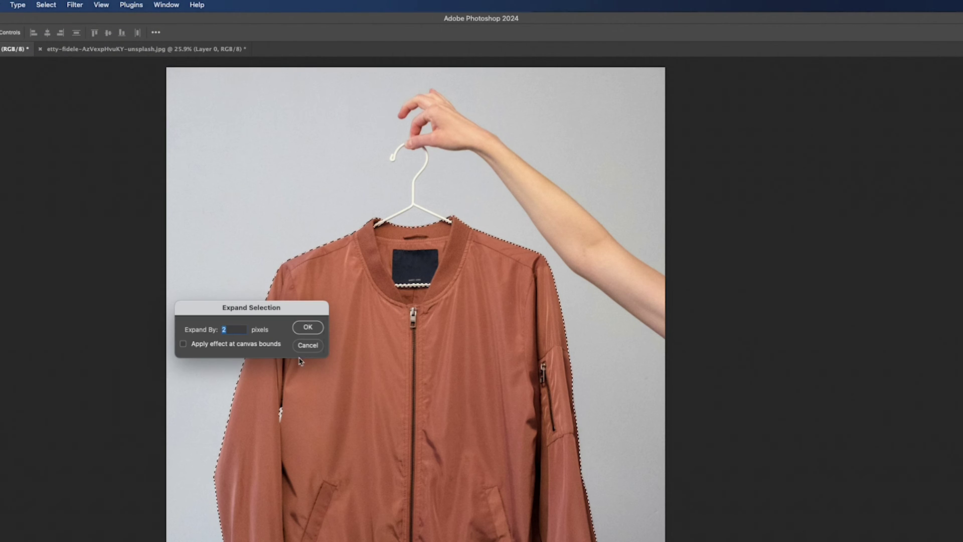
pyautogui.click(308, 331)
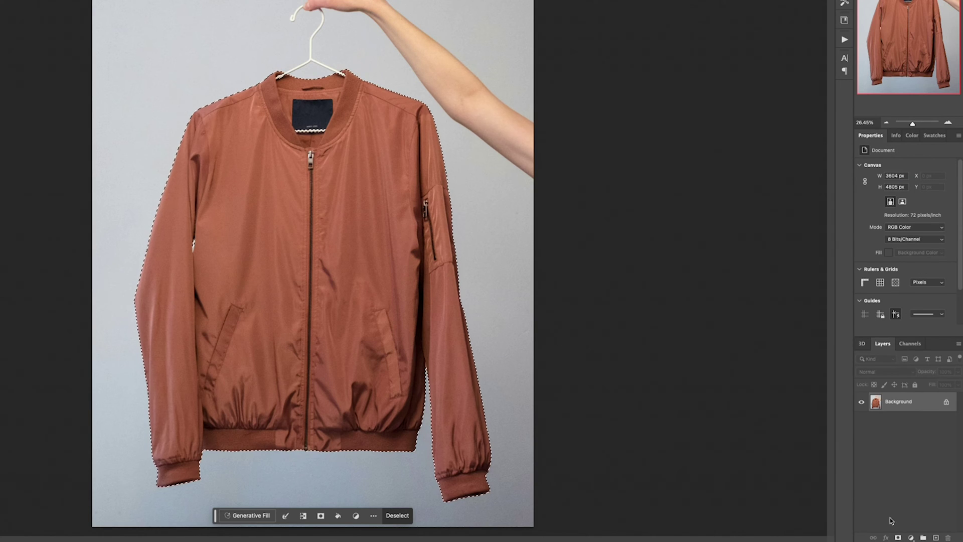
# Step: Add a Hue/Saturation adjustment layer with Hue +18 and Saturation -35 for a khaki jacket
pyautogui.click(912, 537)
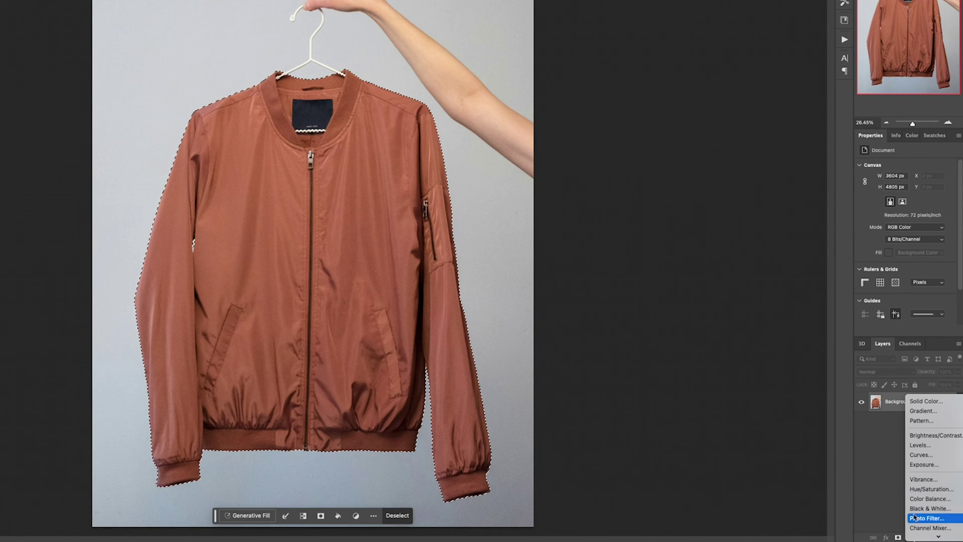
pyautogui.click(932, 490)
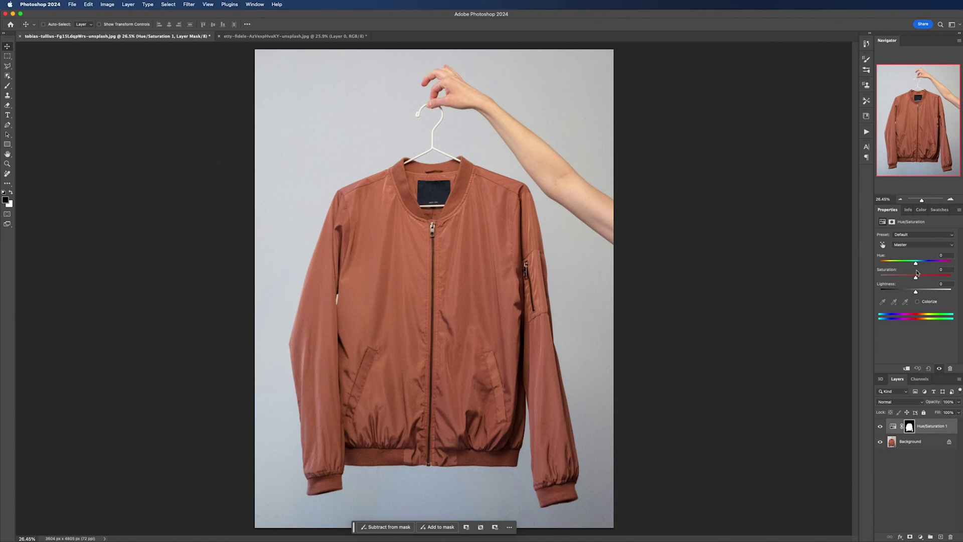
pyautogui.moveTo(917, 265)
pyautogui.mouseDown()
pyautogui.moveTo(930, 265)
pyautogui.moveTo(907, 266)
pyautogui.mouseUp()
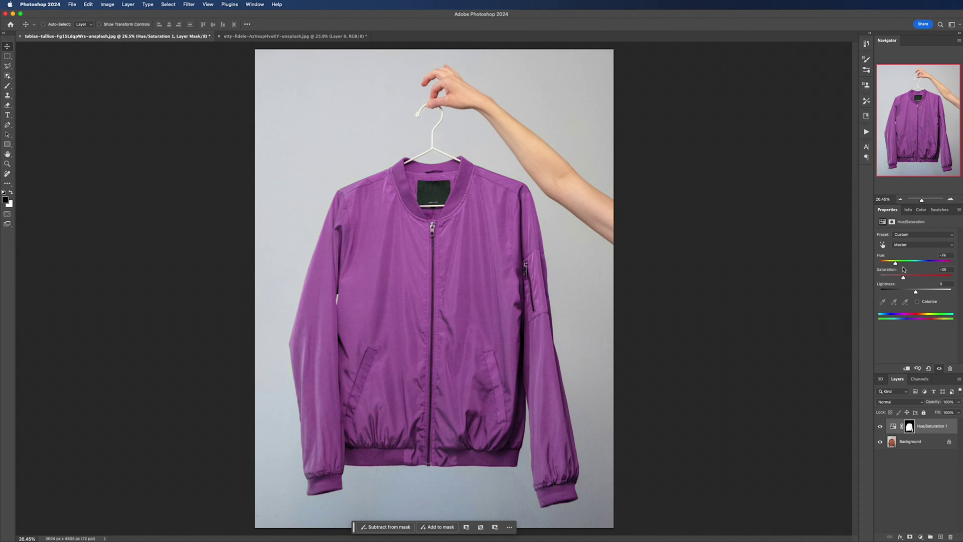
pyautogui.moveTo(896, 264); pyautogui.dragTo(922, 262)
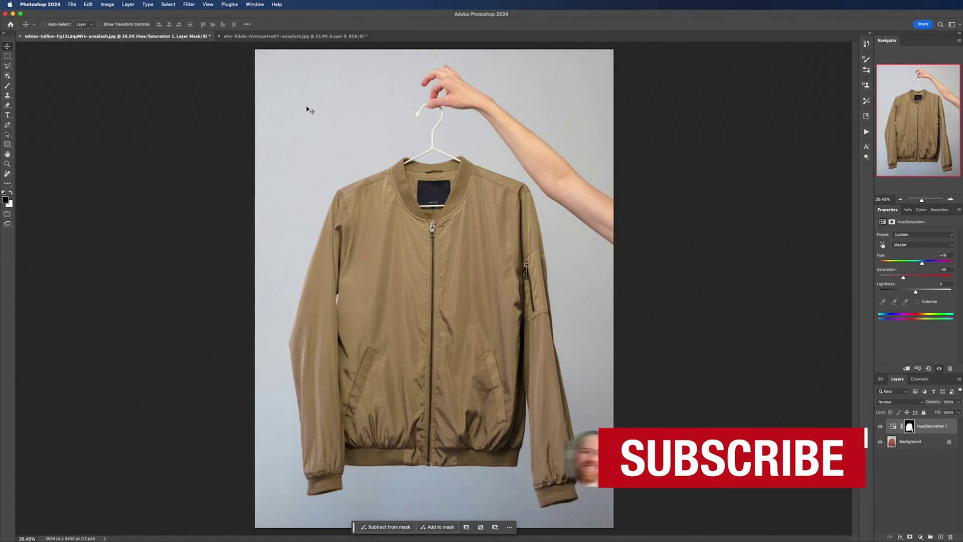
# Step: Switch to the orange-blazer portrait and box the torso with Object Selection
pyautogui.click(285, 36)
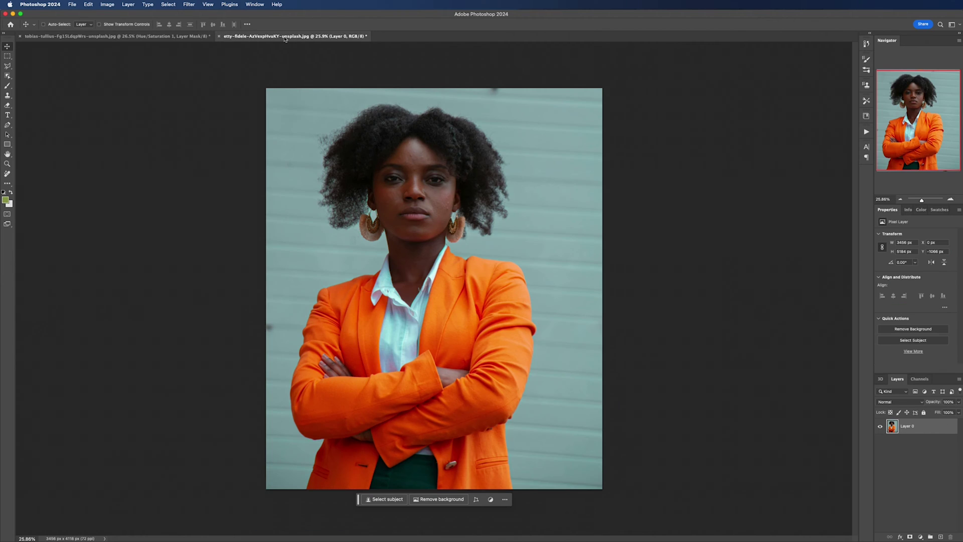
pyautogui.press('w')
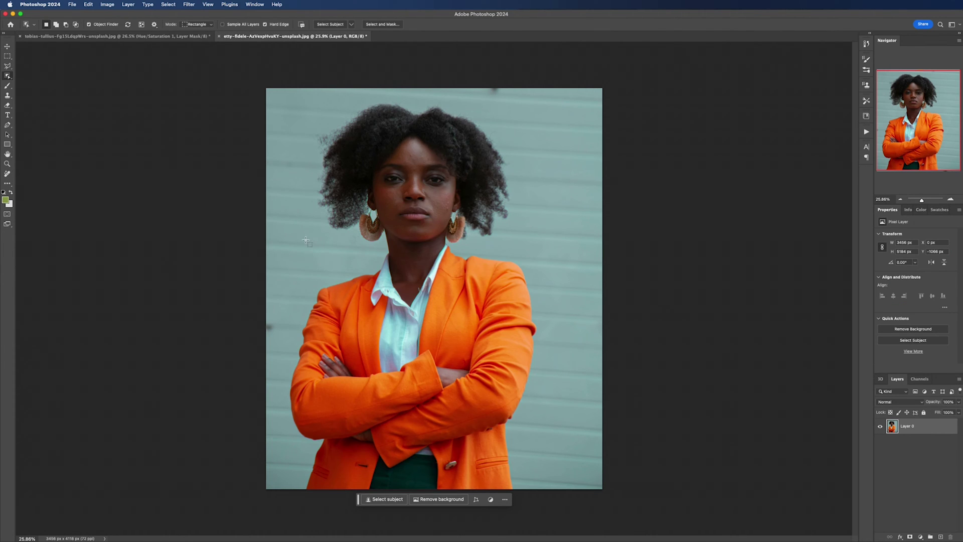
pyautogui.moveTo(303, 240); pyautogui.dragTo(527, 494)
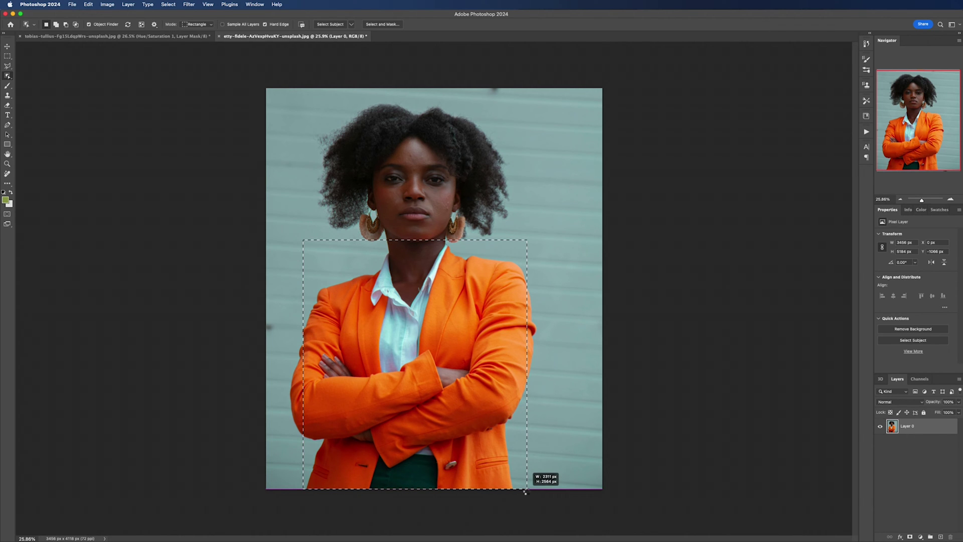
pyautogui.moveTo(529, 490); pyautogui.dragTo(529, 492)
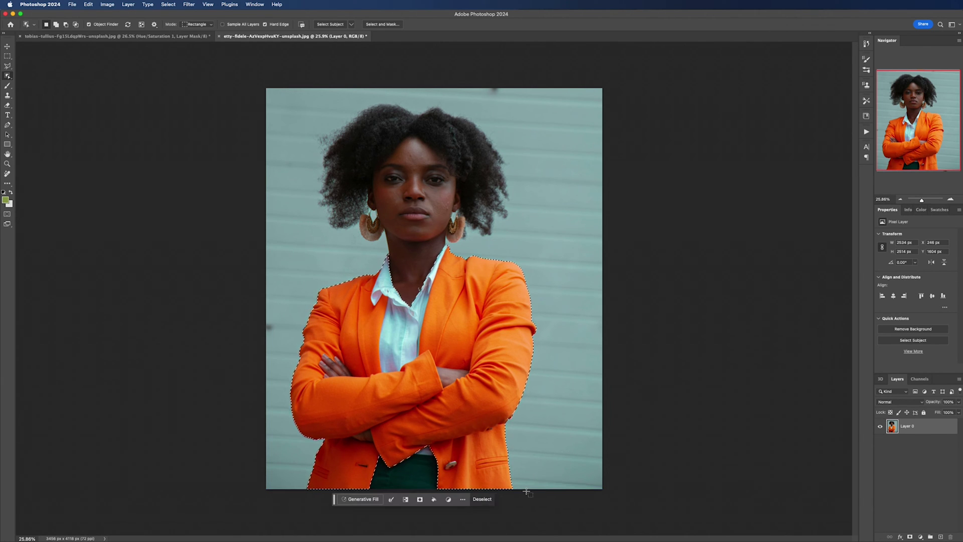
# Step: Subtract the forearm, left hand and shirt from the blazer selection
pyautogui.moveTo(426, 355); pyautogui.dragTo(479, 394)
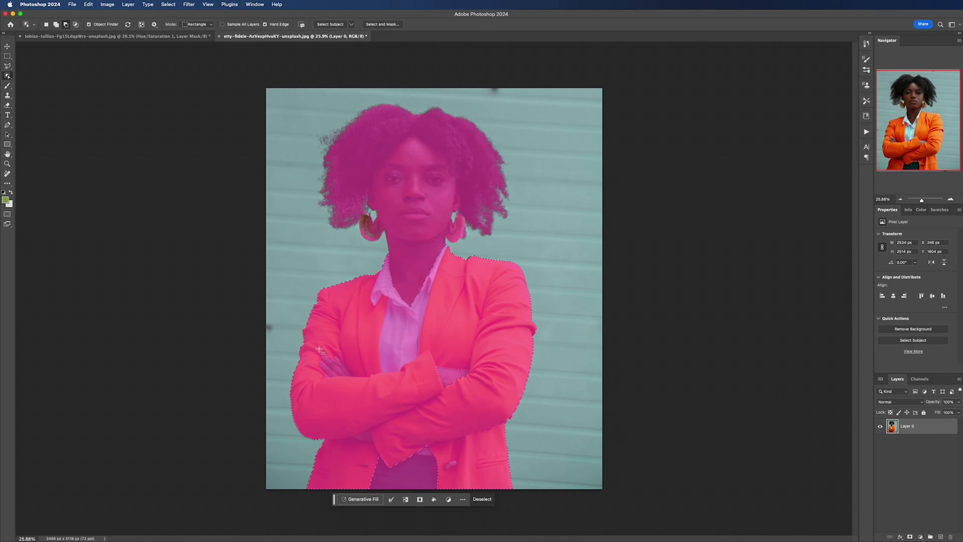
pyautogui.moveTo(314, 345); pyautogui.dragTo(353, 414)
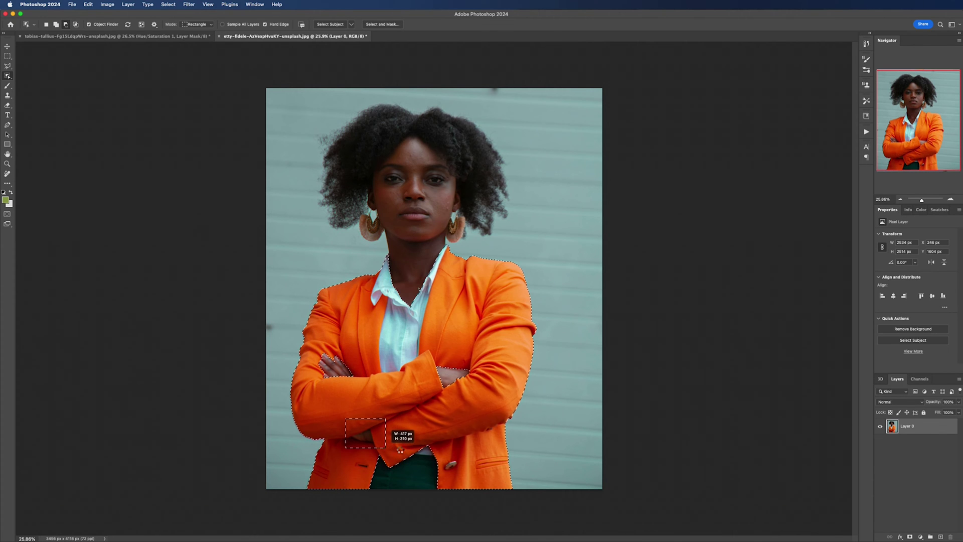
pyautogui.moveTo(366, 244); pyautogui.dragTo(451, 374)
pyautogui.press('v')
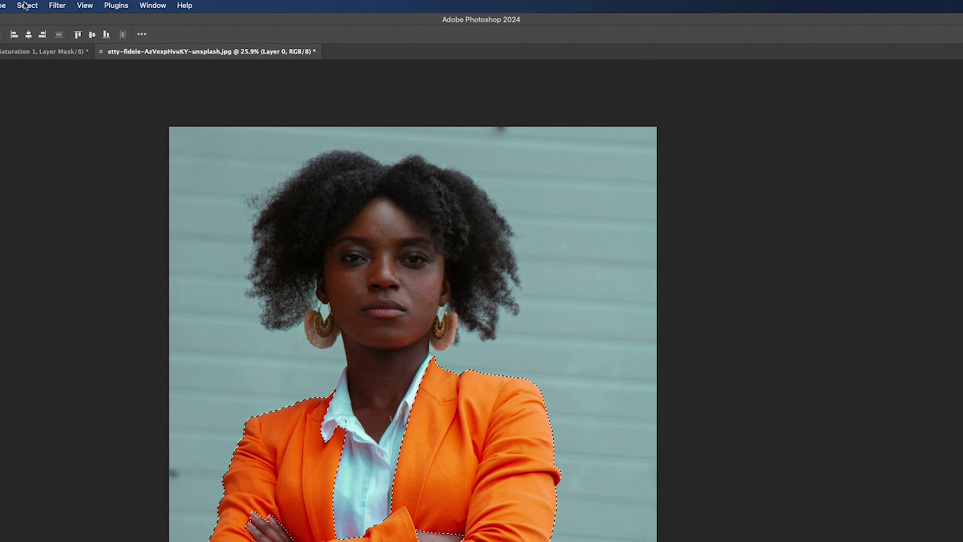
pyautogui.click(168, 4)
# Step: Expand the blazer selection by 2 pixels
pyautogui.moveTo(193, 116)
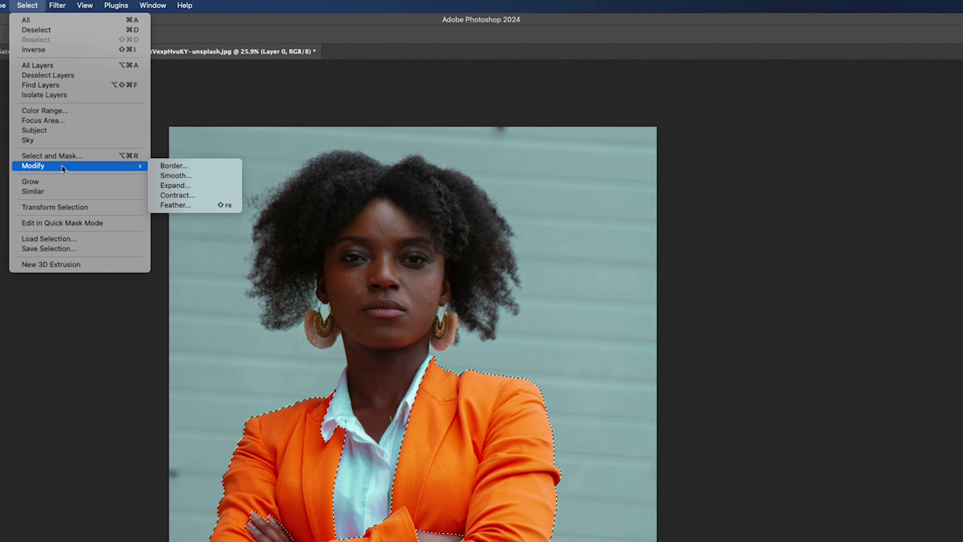
pyautogui.click(180, 185)
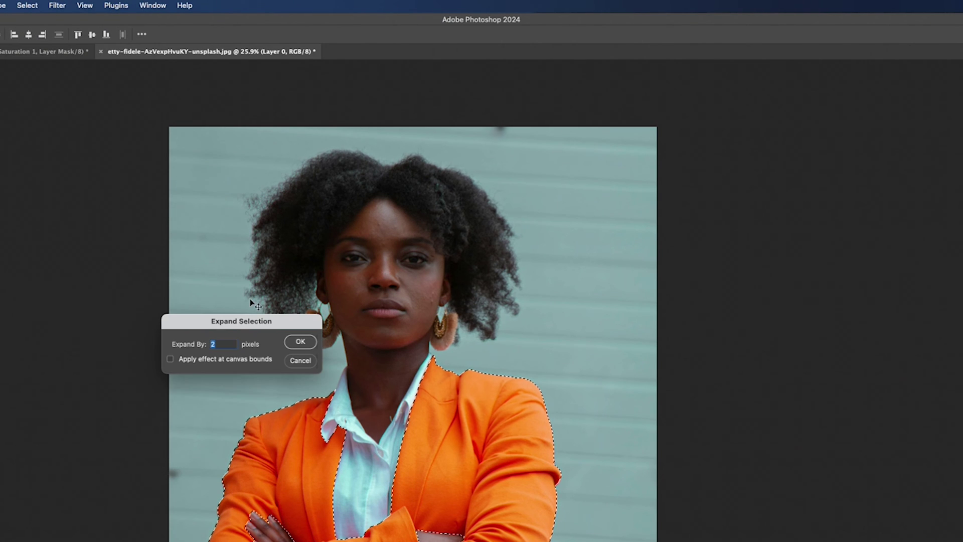
pyautogui.moveTo(251, 321); pyautogui.dragTo(408, 392)
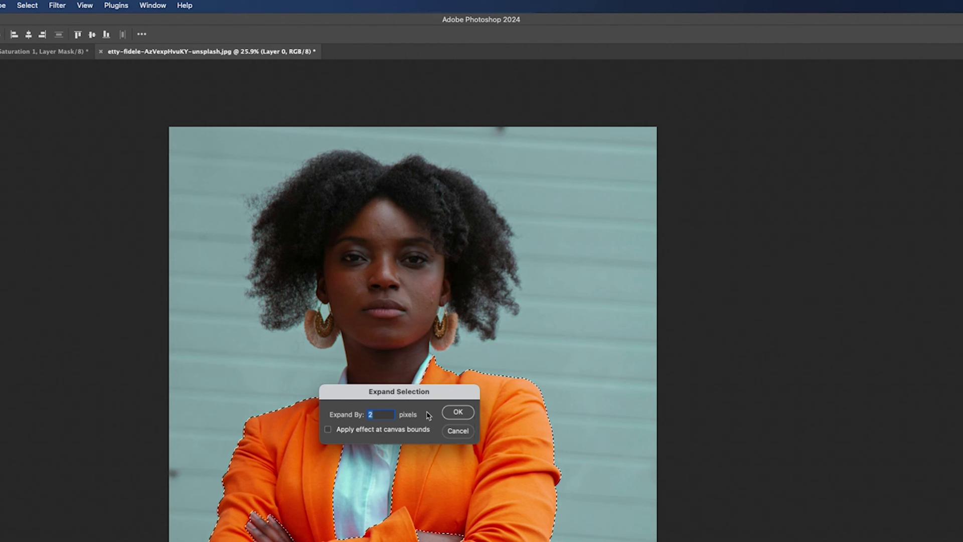
pyautogui.click(458, 412)
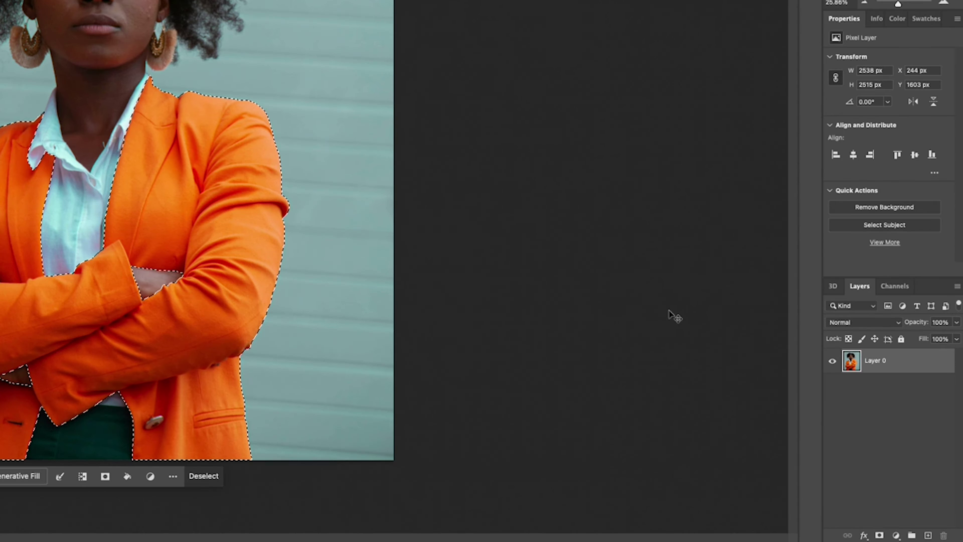
# Step: Add a colorized Hue/Saturation layer turning the blazer mint green (Hue 167, Saturation 21)
pyautogui.click(897, 536)
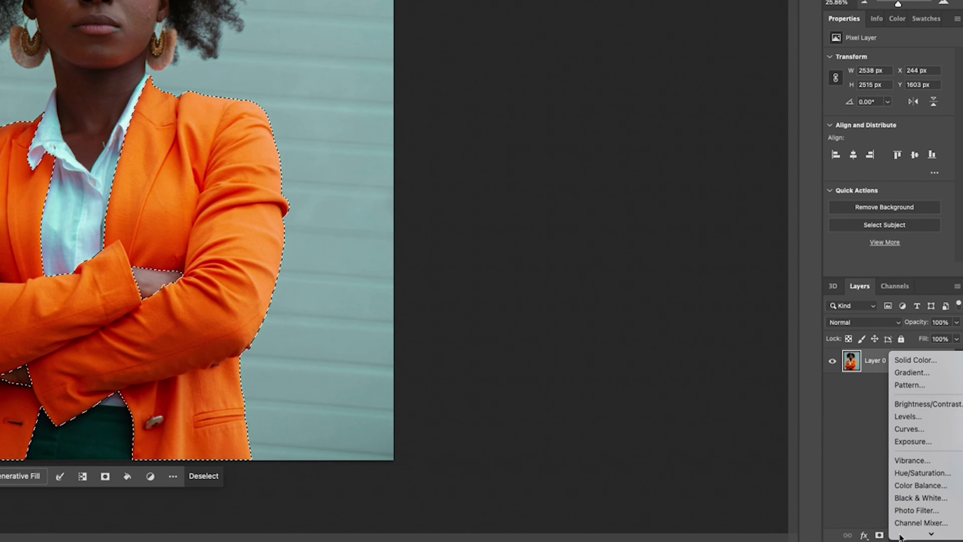
pyautogui.click(912, 477)
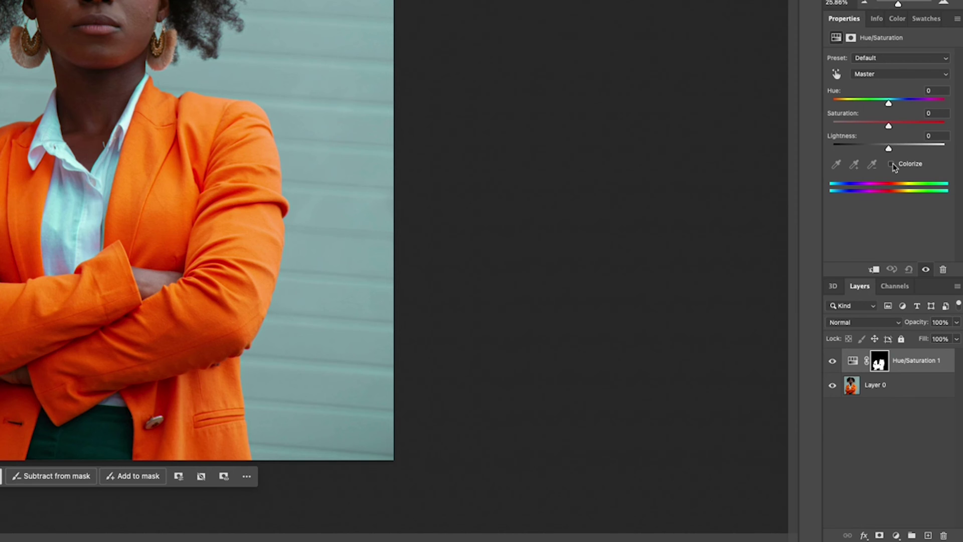
pyautogui.click(892, 164)
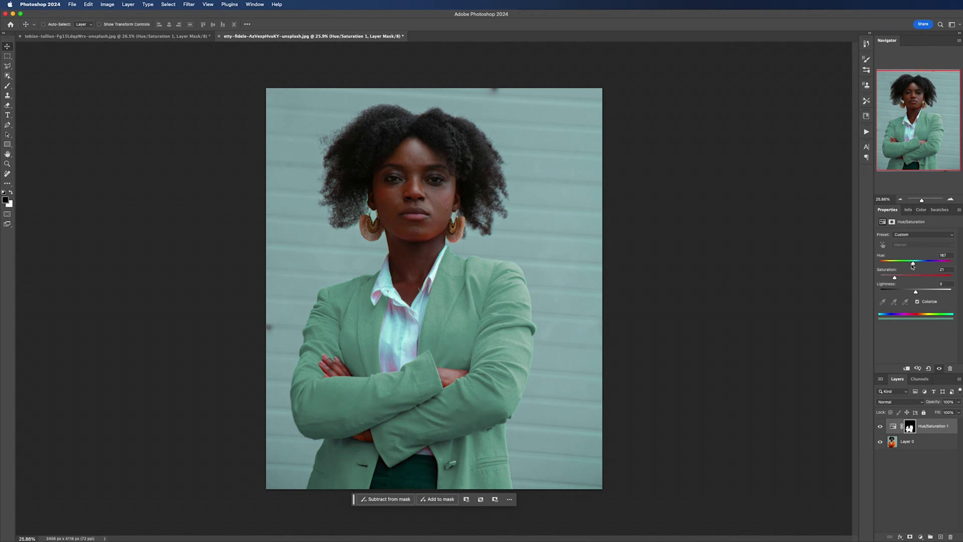
# Step: Shift the blazer colorize to lime green at Hue 95, Saturation 28, zooming to inspect
pyautogui.moveTo(912, 265); pyautogui.dragTo(921, 264)
pyautogui.scroll(6, 392, 359)
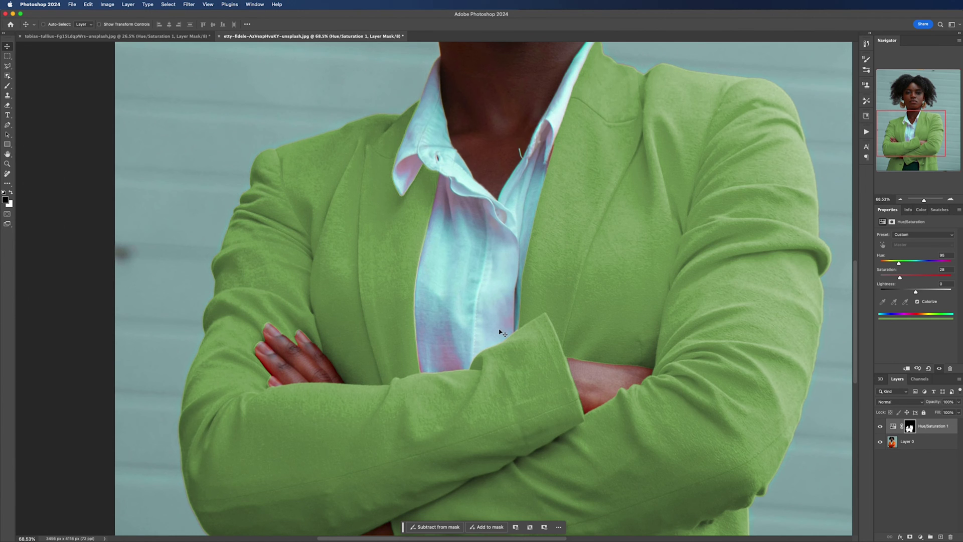
pyautogui.scroll(-3, 502, 333)
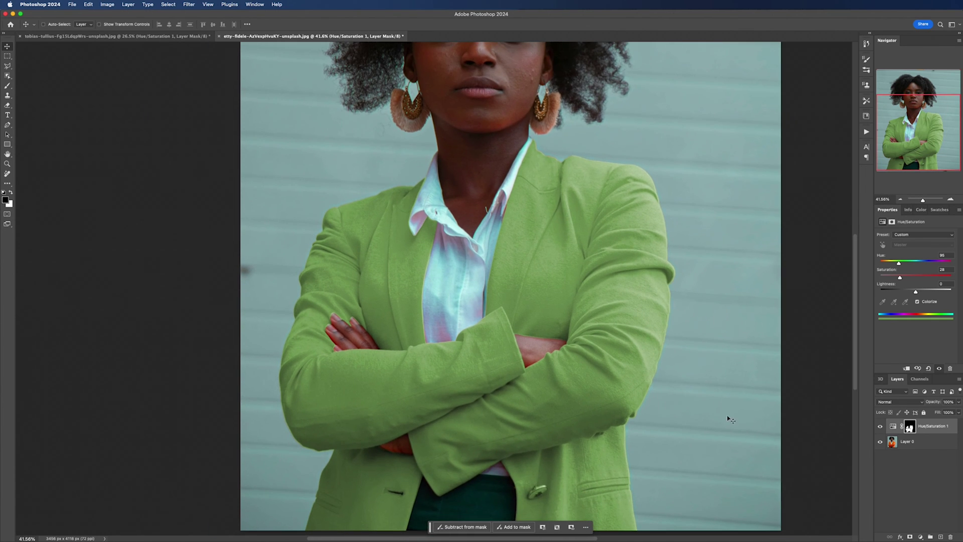
# Step: Select the shirt and dark waist area on Layer 0, then add a Hue/Saturation layer desaturating them to about -71
pyautogui.press('w')
pyautogui.hotkey('alt', '[')
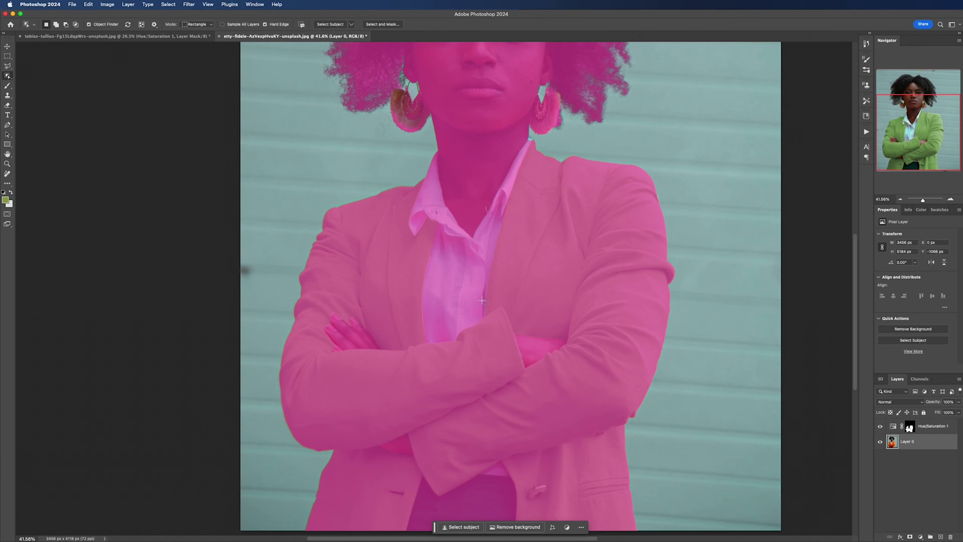
pyautogui.moveTo(392, 139); pyautogui.dragTo(553, 351)
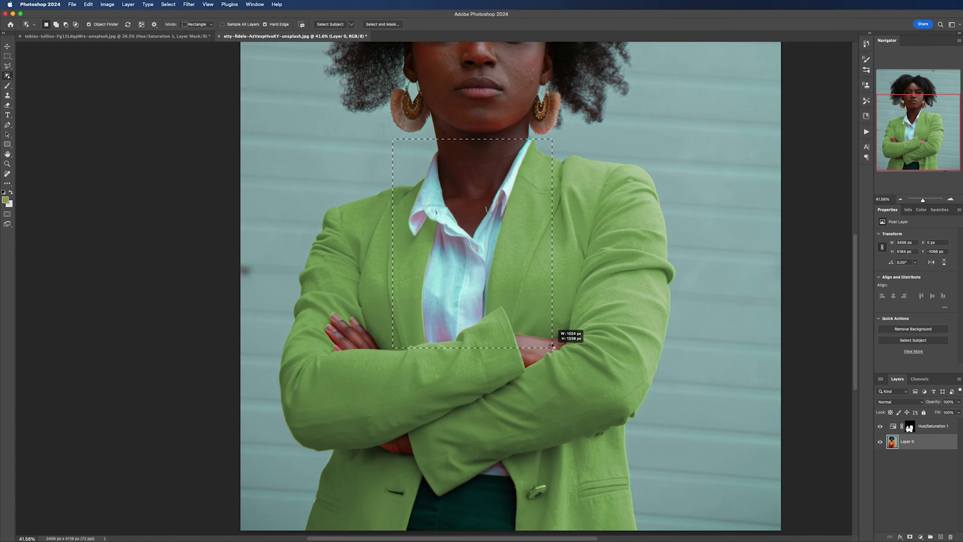
pyautogui.moveTo(552, 346); pyautogui.dragTo(552, 347)
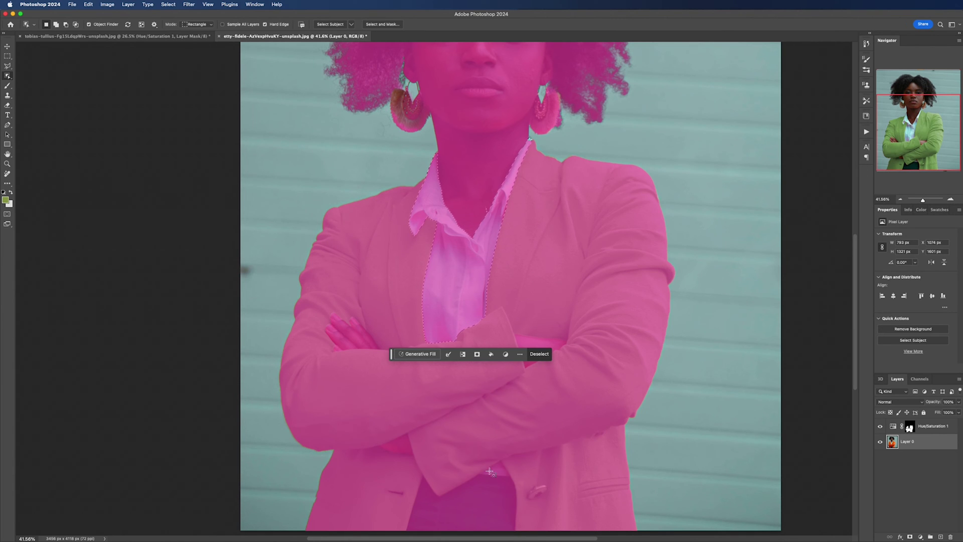
pyautogui.moveTo(474, 451); pyautogui.dragTo(522, 486)
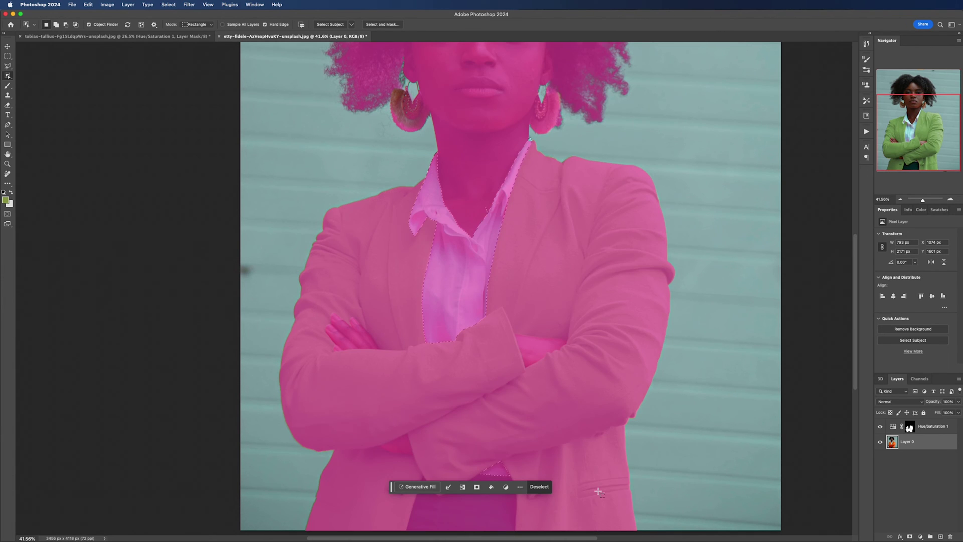
pyautogui.click(921, 537)
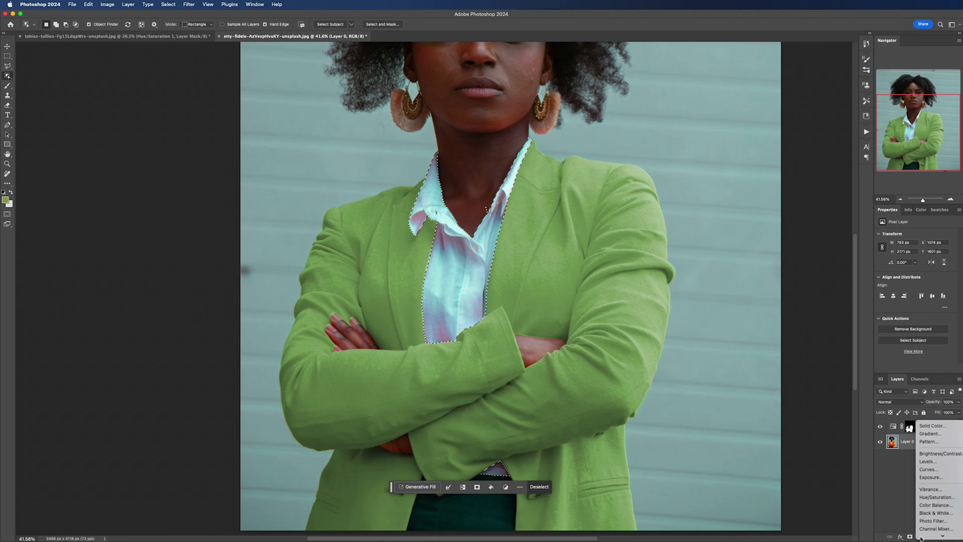
pyautogui.click(931, 497)
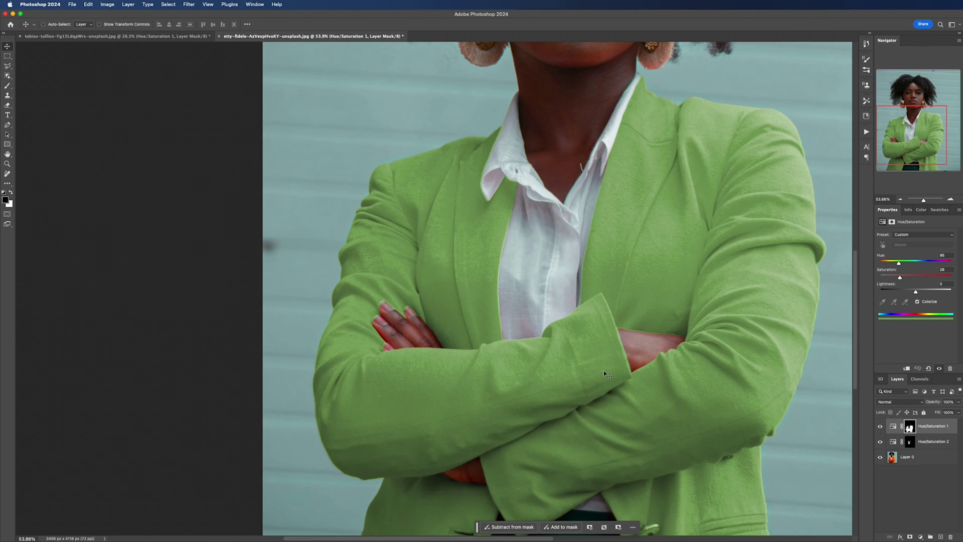
# Step: Add a new empty layer set to the Color blend mode and zoom in on the hands
pyautogui.click(941, 538)
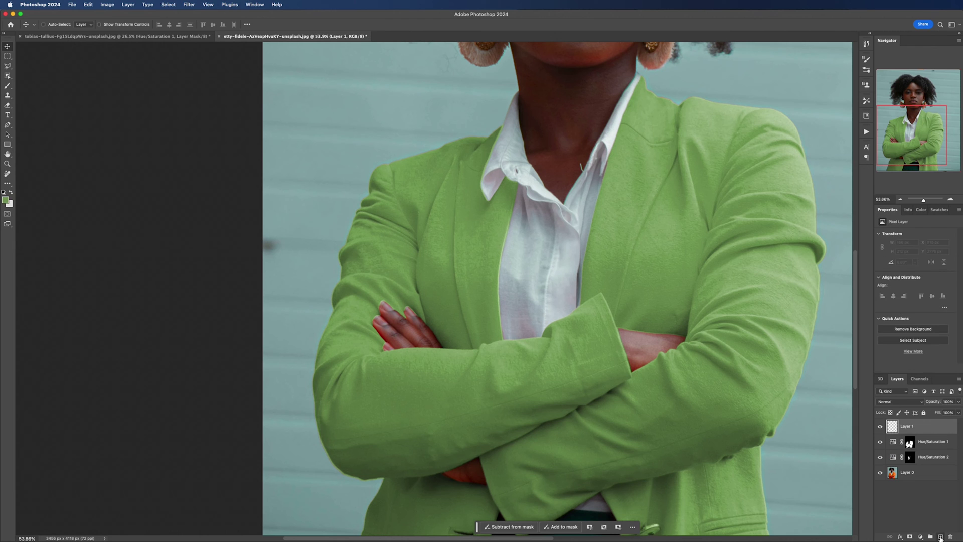
pyautogui.click(898, 401)
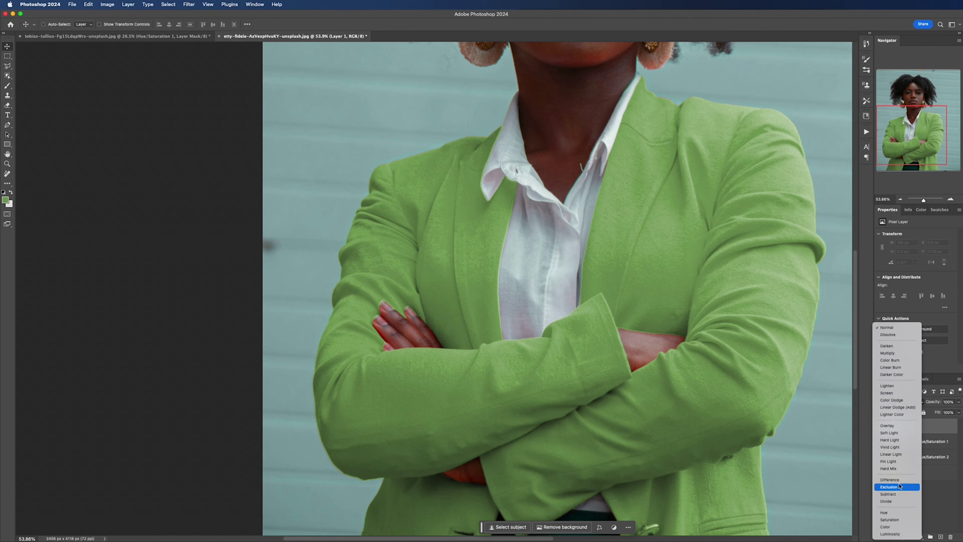
pyautogui.click(886, 527)
pyautogui.press('super+plus')
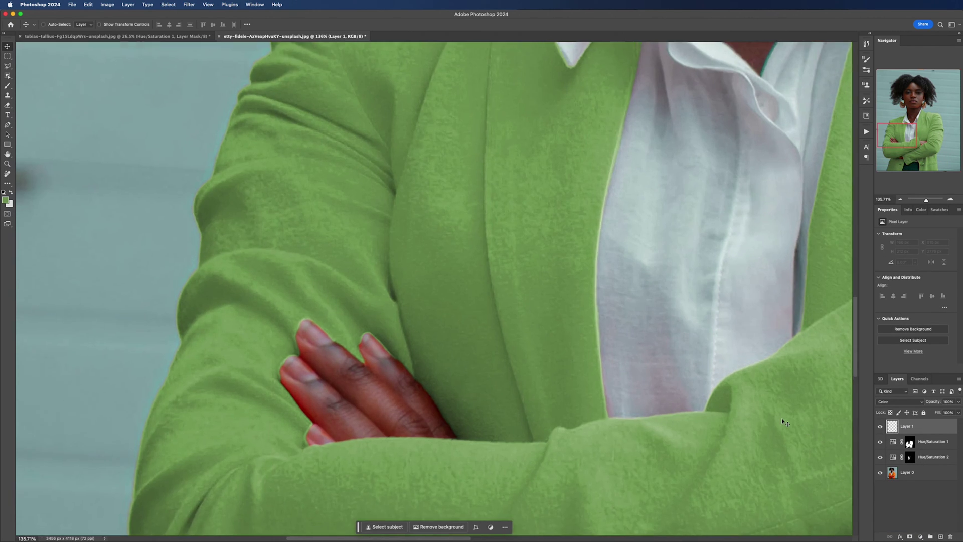
pyautogui.hscroll(10, 782, 417)
pyautogui.scroll(3, 516, 316)
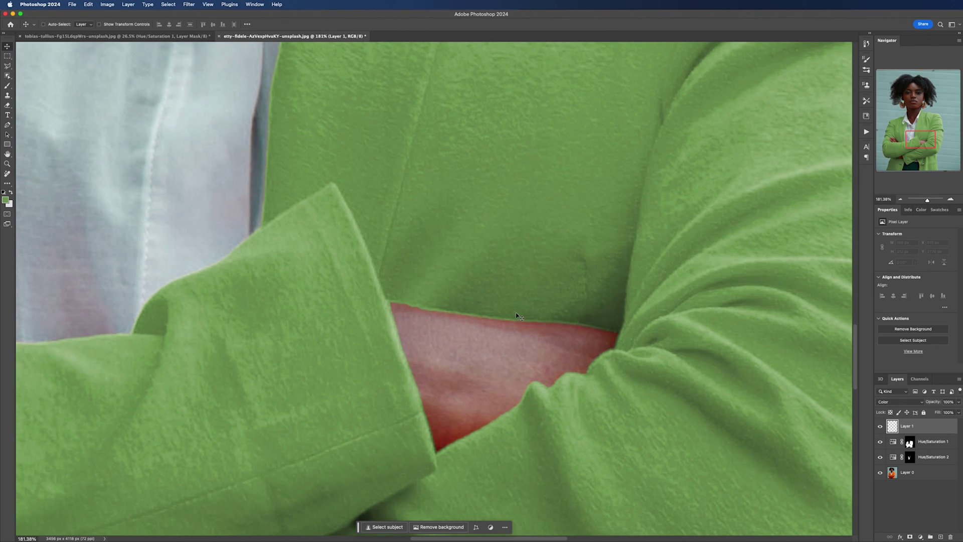
# Step: Paint over the hand's red fringe with a size-50, 30% brush and group the top three layers as Group 1
pyautogui.press('b')
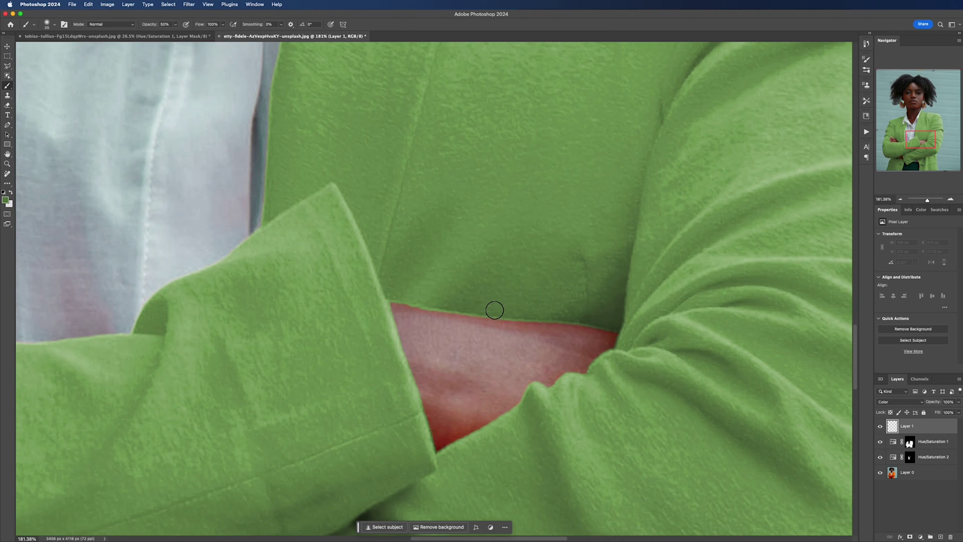
pyautogui.press(']')
pyautogui.press(']')
pyautogui.press(']')
pyautogui.moveTo(421, 323)
pyautogui.mouseDown()
pyautogui.moveTo(430, 303)
pyautogui.moveTo(621, 329)
pyautogui.moveTo(398, 304)
pyautogui.mouseUp()
pyautogui.press('3')
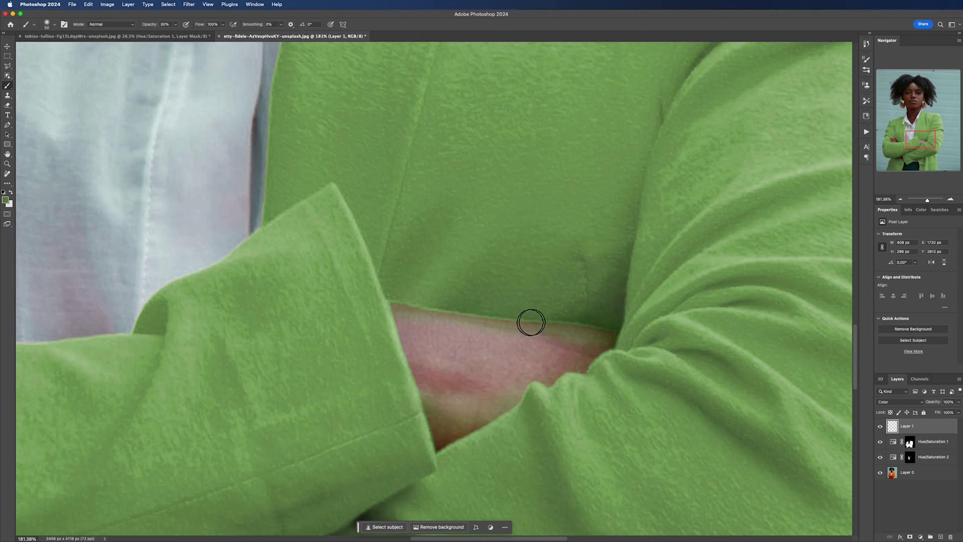
pyautogui.scroll(2, 576, 367)
pyautogui.click(907, 402)
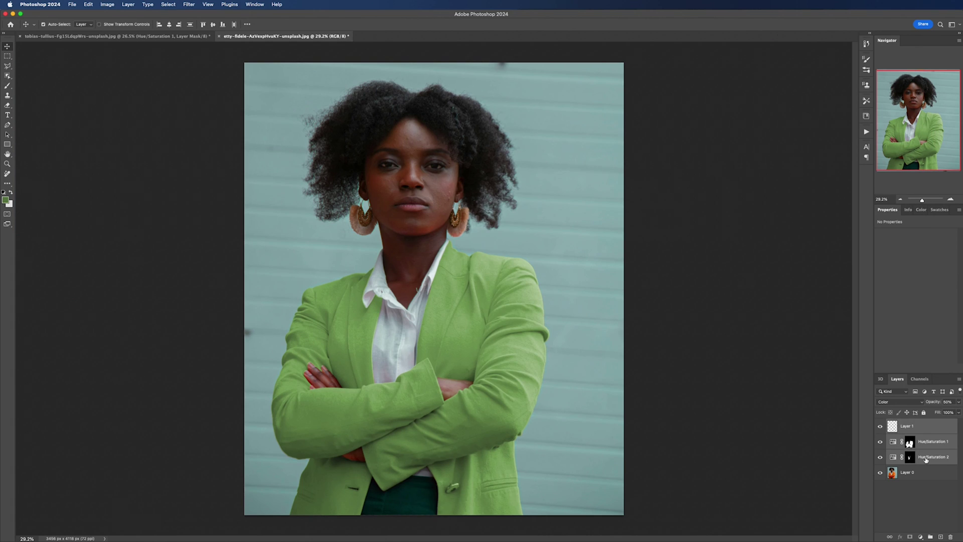
pyautogui.press('super+g')
pyautogui.click(881, 425)
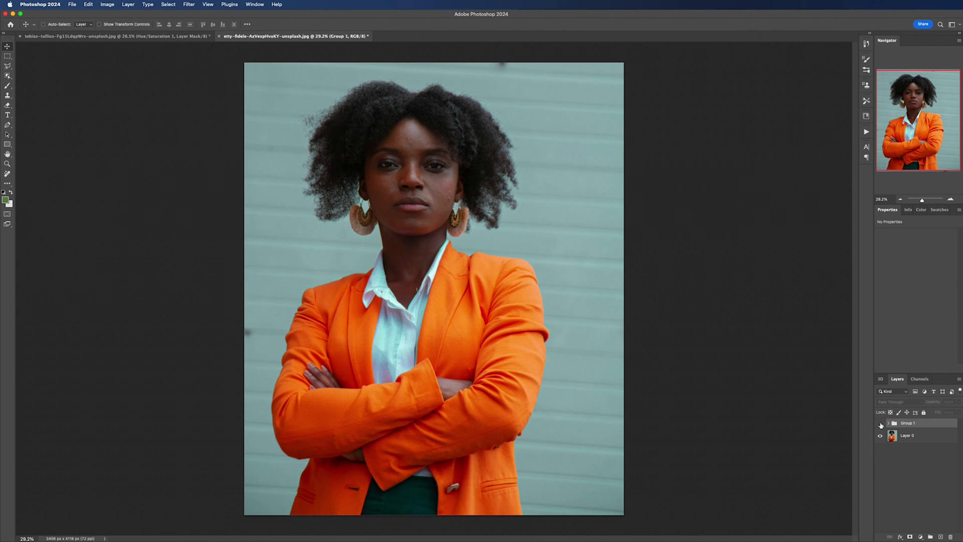
pyautogui.click(881, 424)
pyautogui.click(881, 424)
pyautogui.click(882, 425)
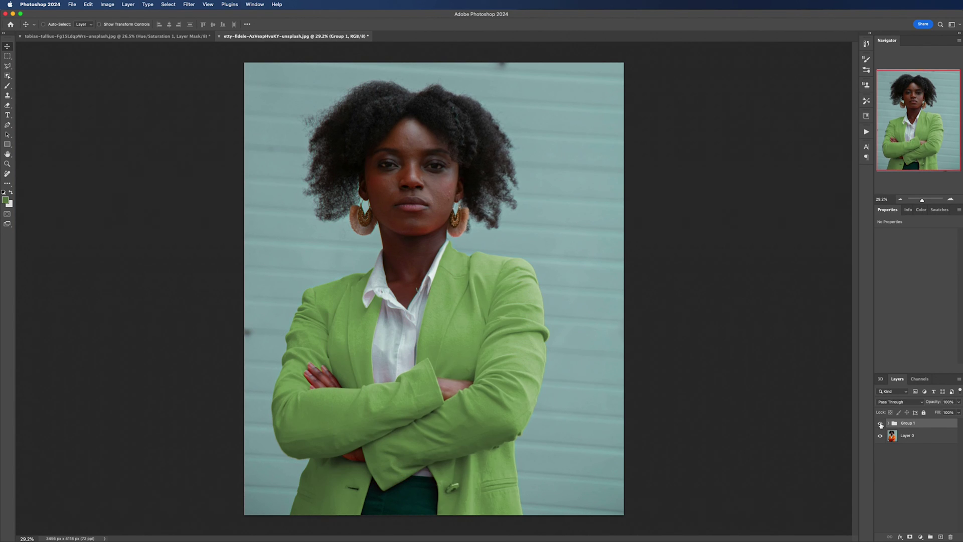
pyautogui.click(882, 424)
pyautogui.click(882, 424)
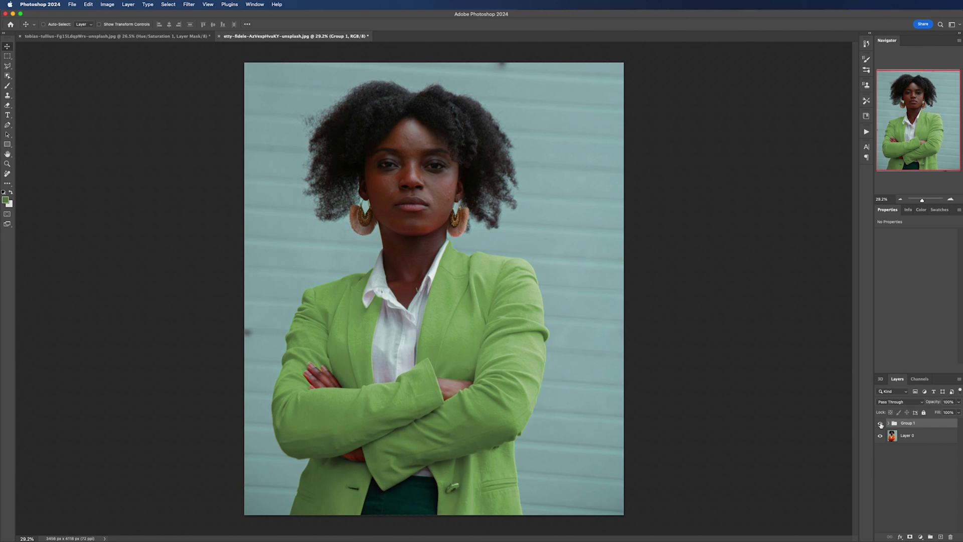